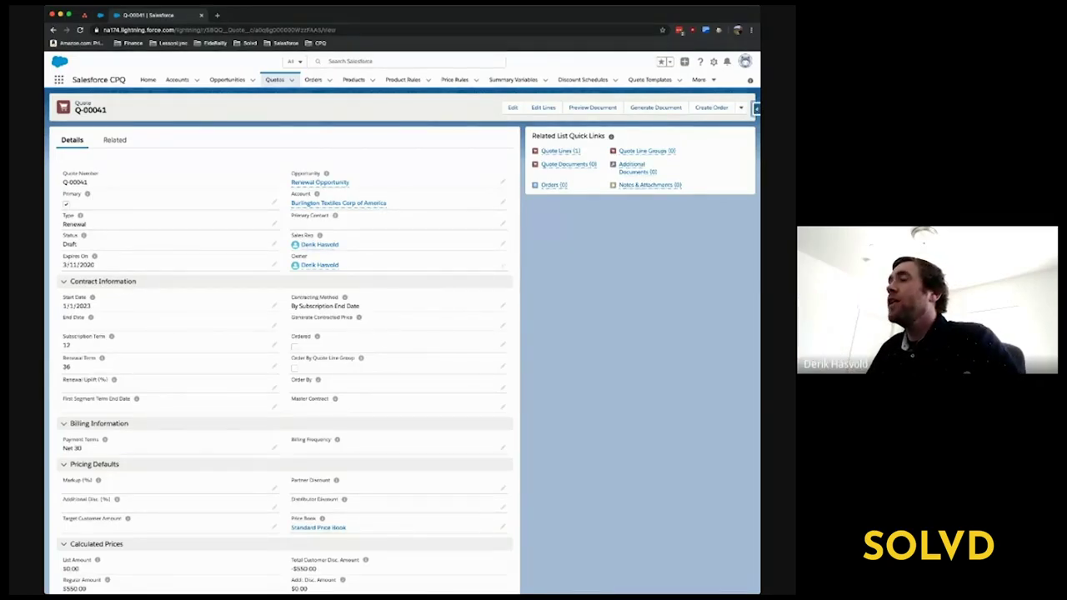
Open the Salesforce Inspector tools over quote Q-00041 and scroll through its buttons
click(755, 109)
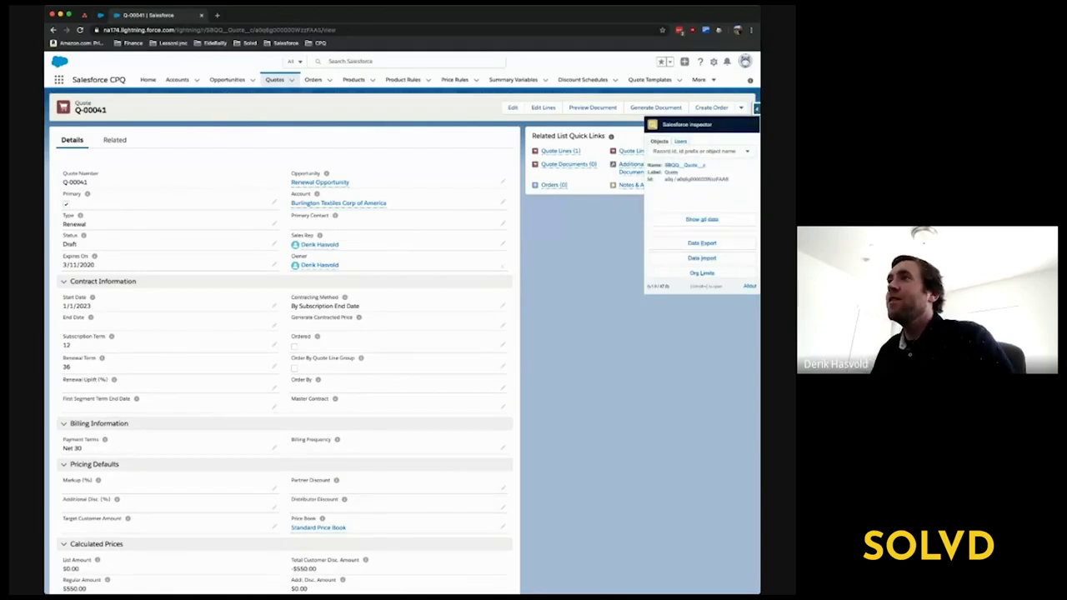
scroll(712, 192, down, 2)
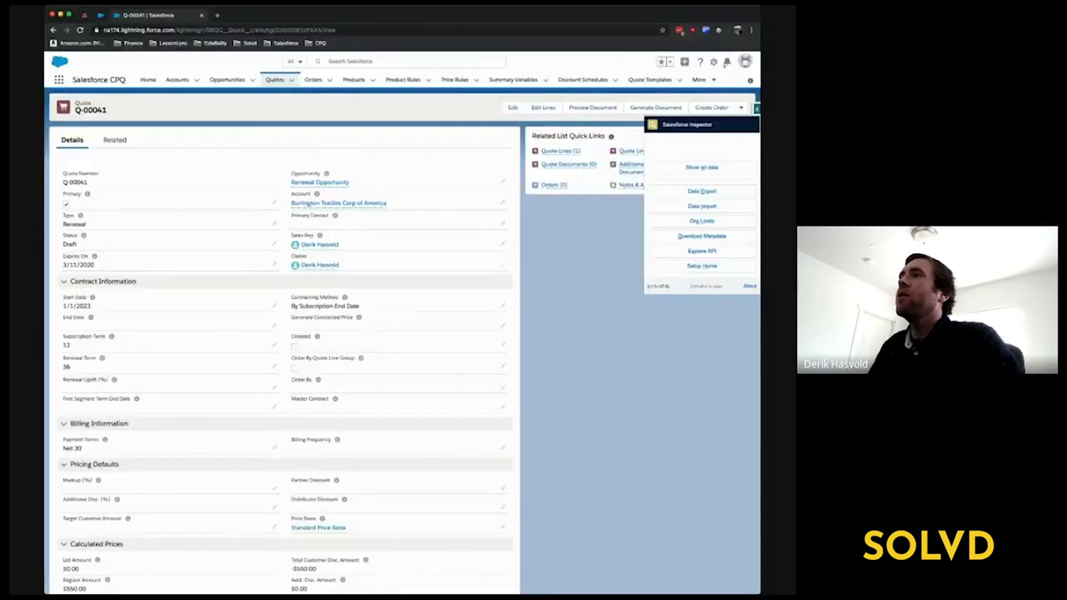
click(713, 63)
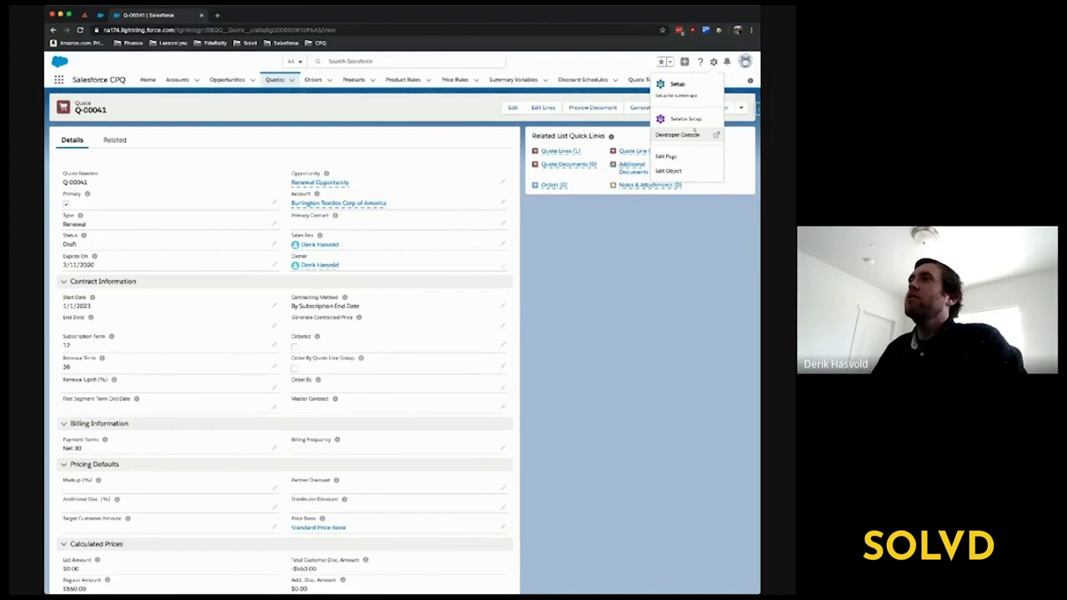
click(676, 232)
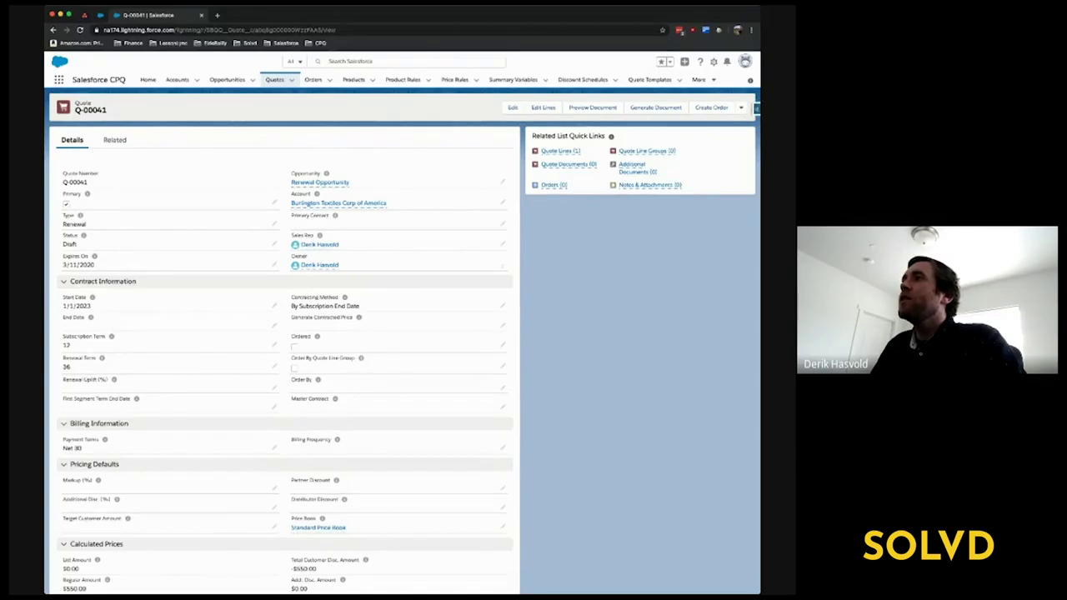
click(755, 109)
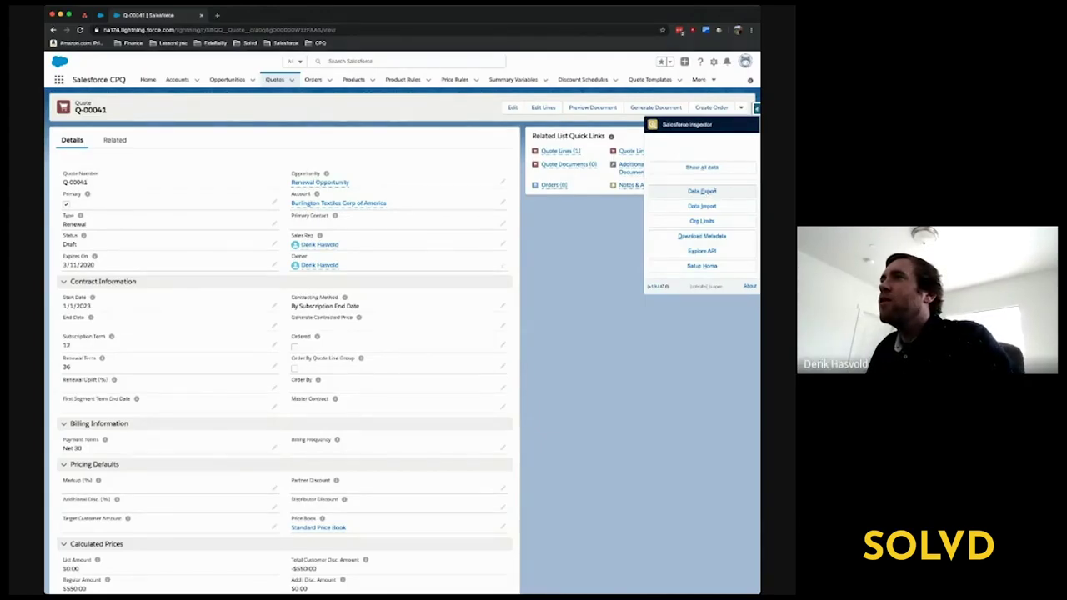
Open the Data Export page and clear out the existing query text
click(702, 191)
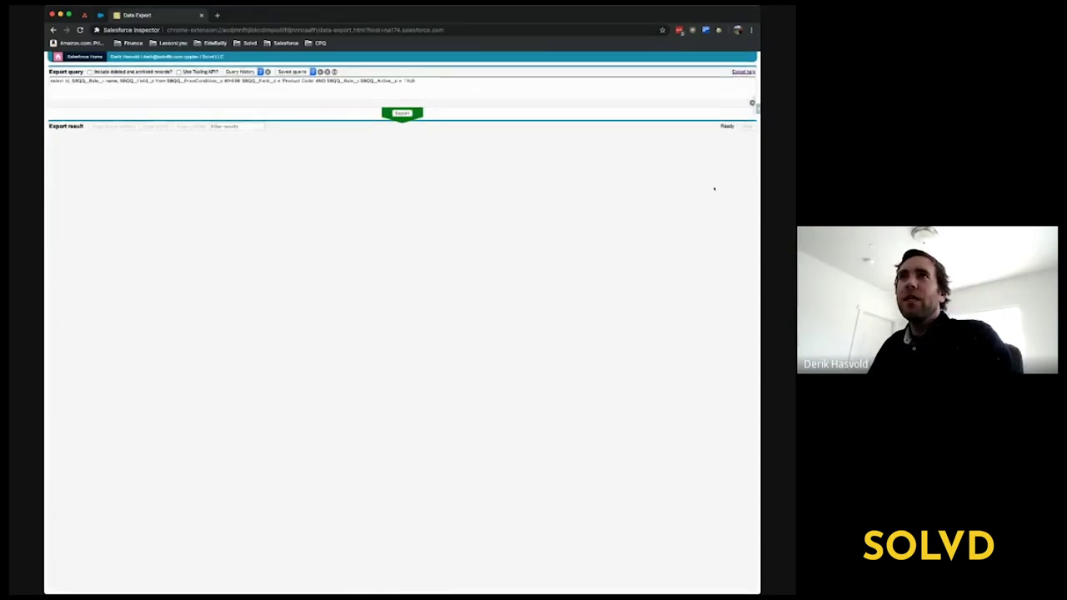
click(250, 81)
key(ctrl+a)
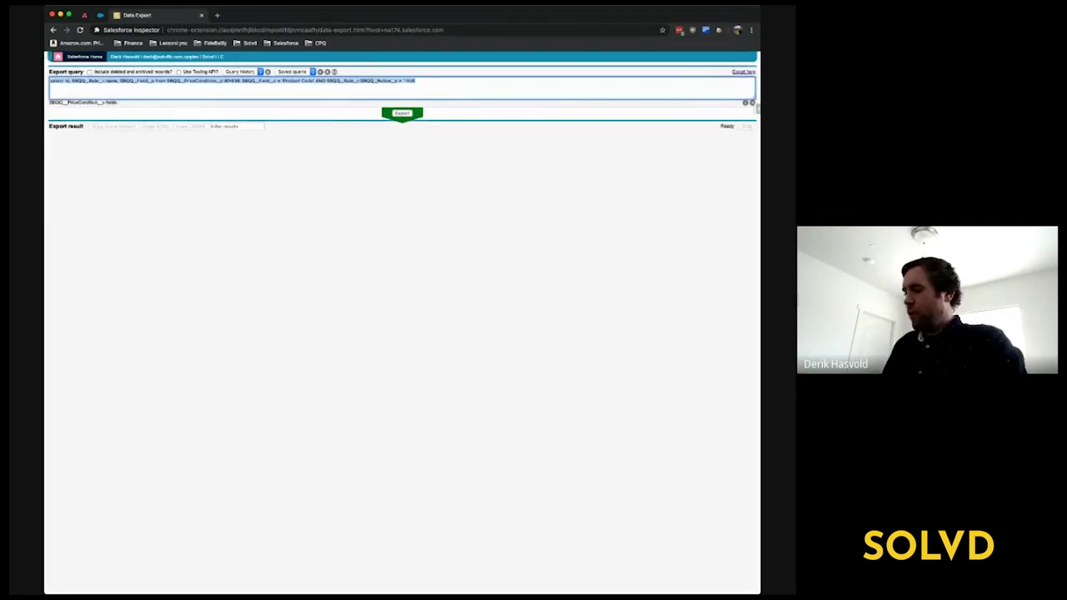
key(BackSpace)
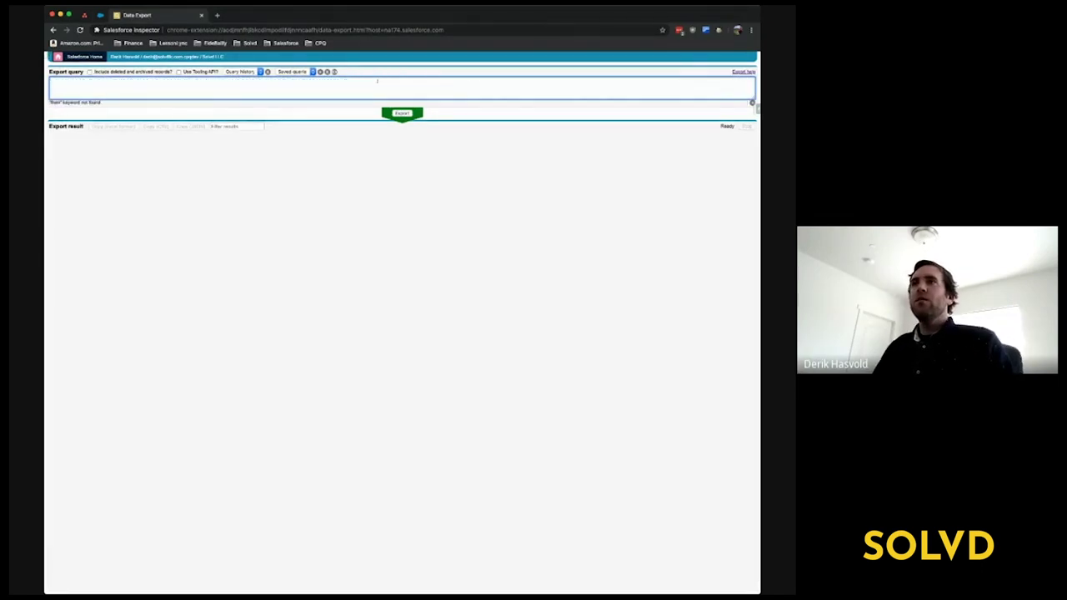
click(145, 155)
click(85, 84)
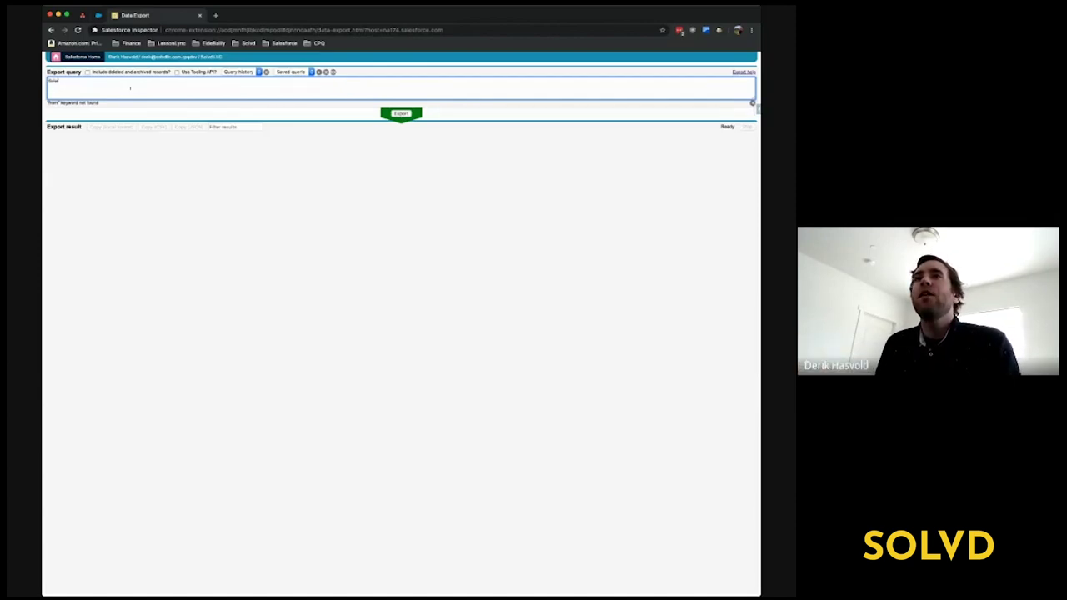
Write the query 'Select id, name from Product', removing the stray '2' and 'WHERE'
text(id, name from Pr)
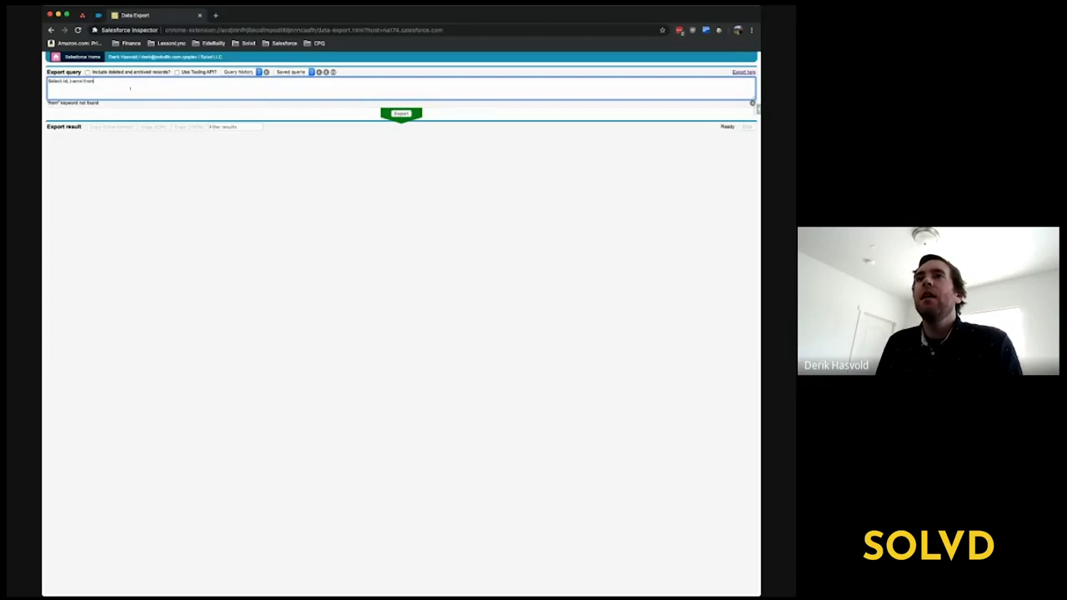
text(odu)
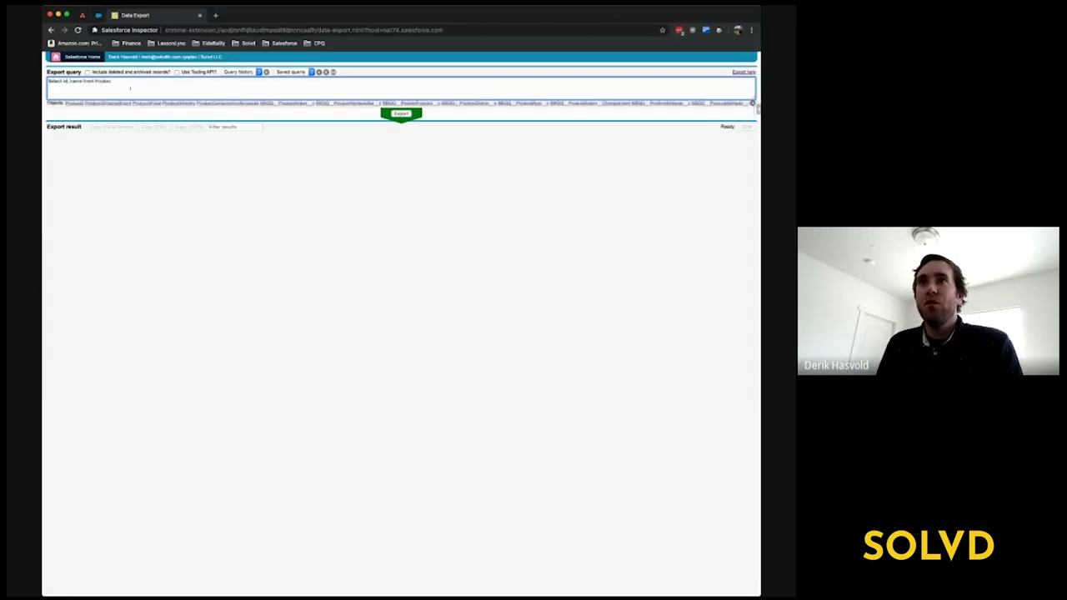
text(ct)
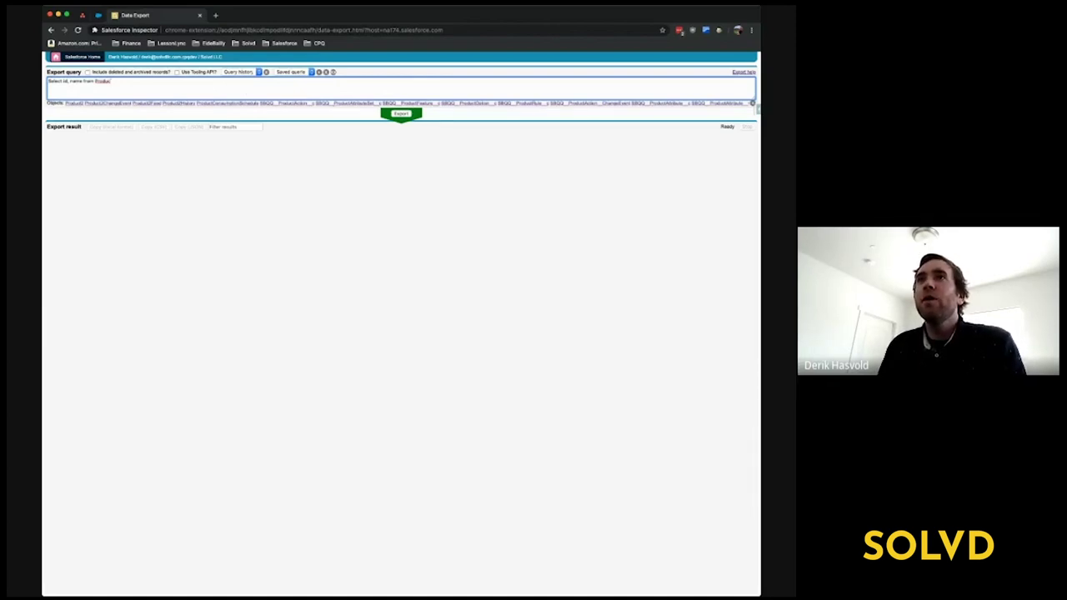
text(22)
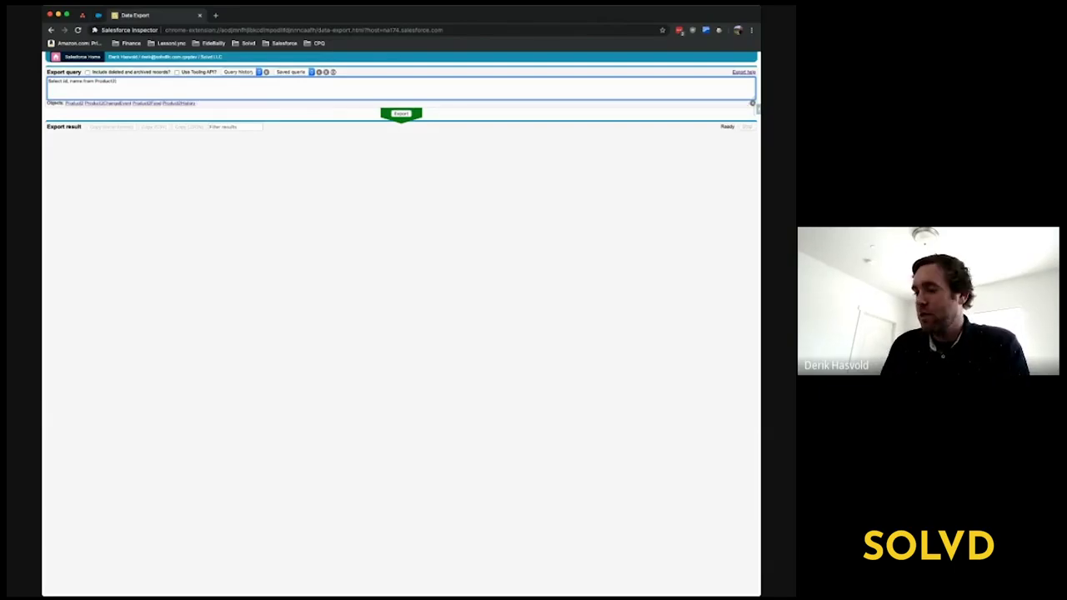
key(BackSpace)
text(Wh)
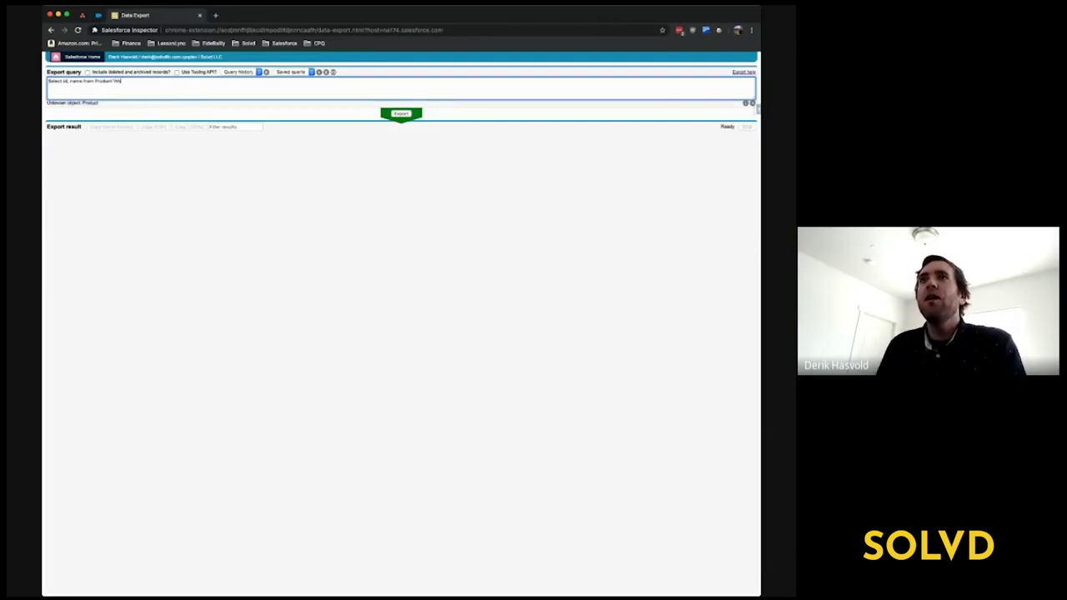
text(ERE)
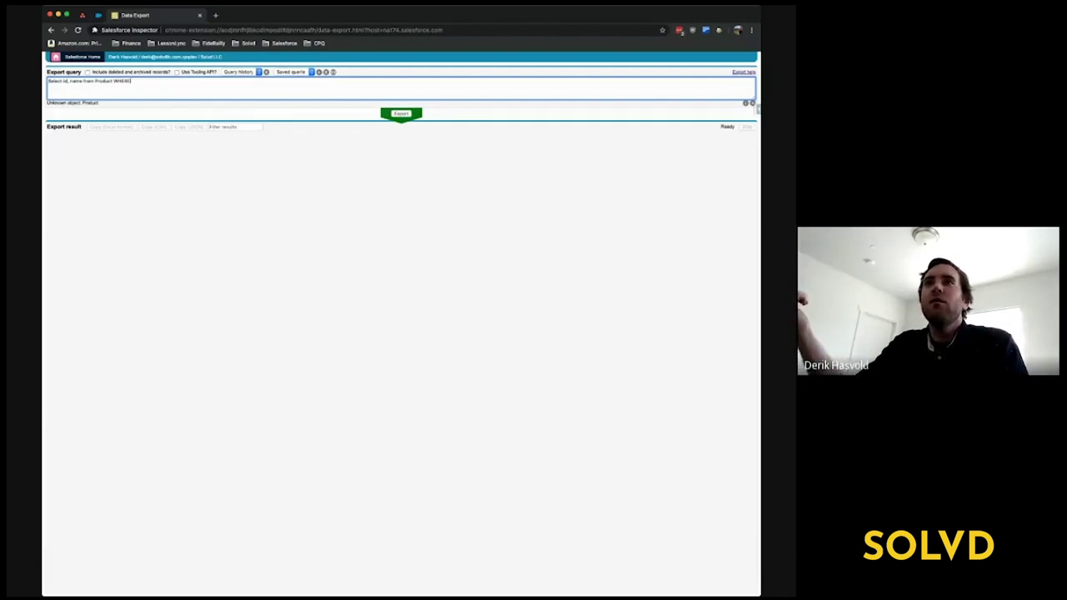
key(BackSpace)
key(BackSpace)
key(BackSpace)
key(BackSpace)
key(BackSpace)
key(BackSpace)
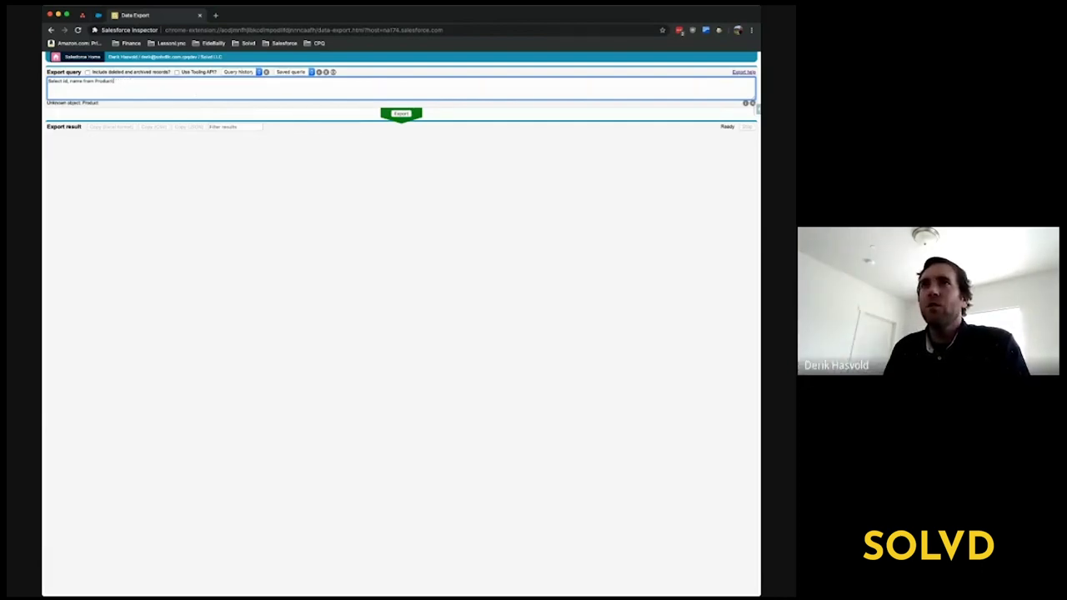
key(BackSpace)
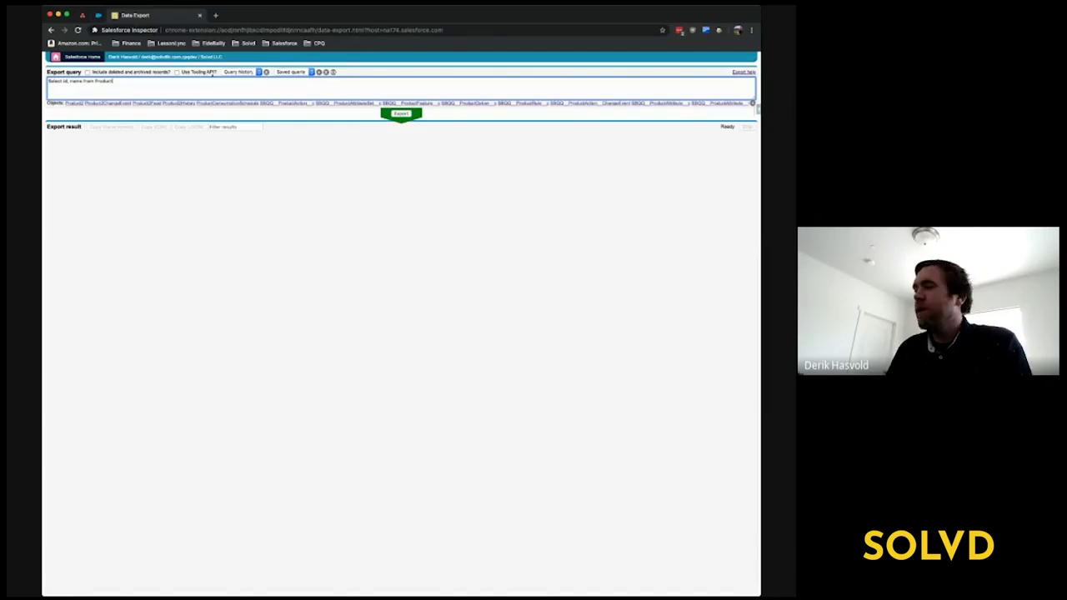
Extend the query to 'from Product2 WHERE SBQQ__SubscriptionTerm__c = 12' using the field suggestion
text(2)
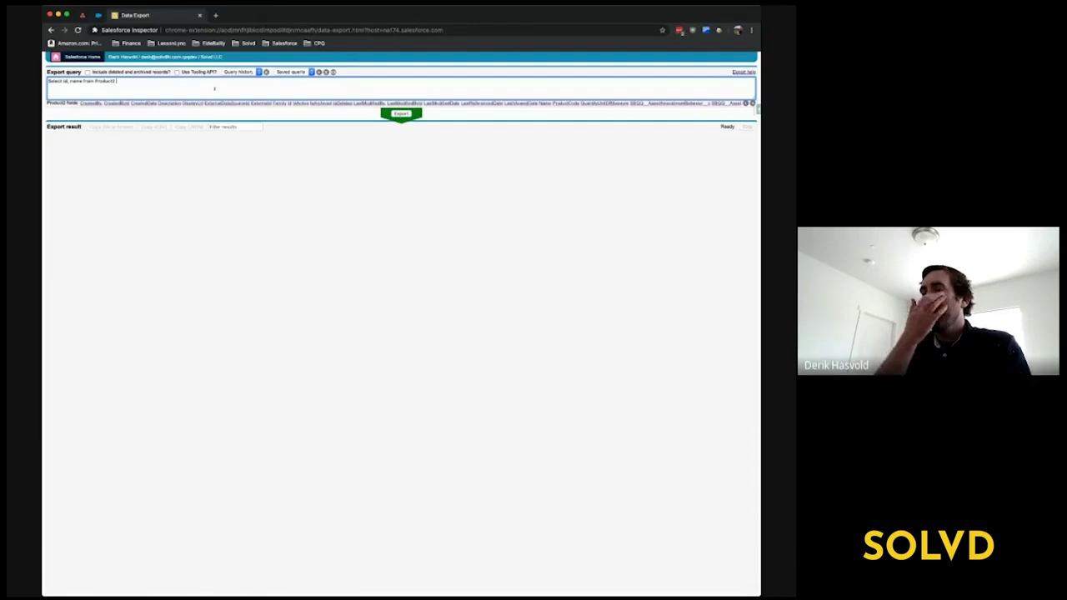
text( WHERE)
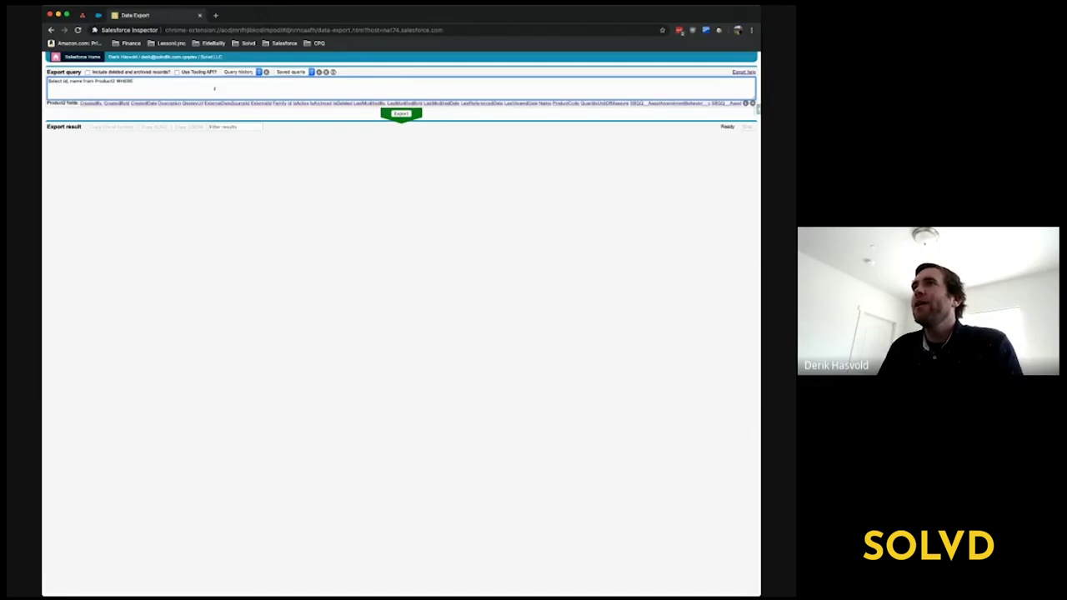
text( S)
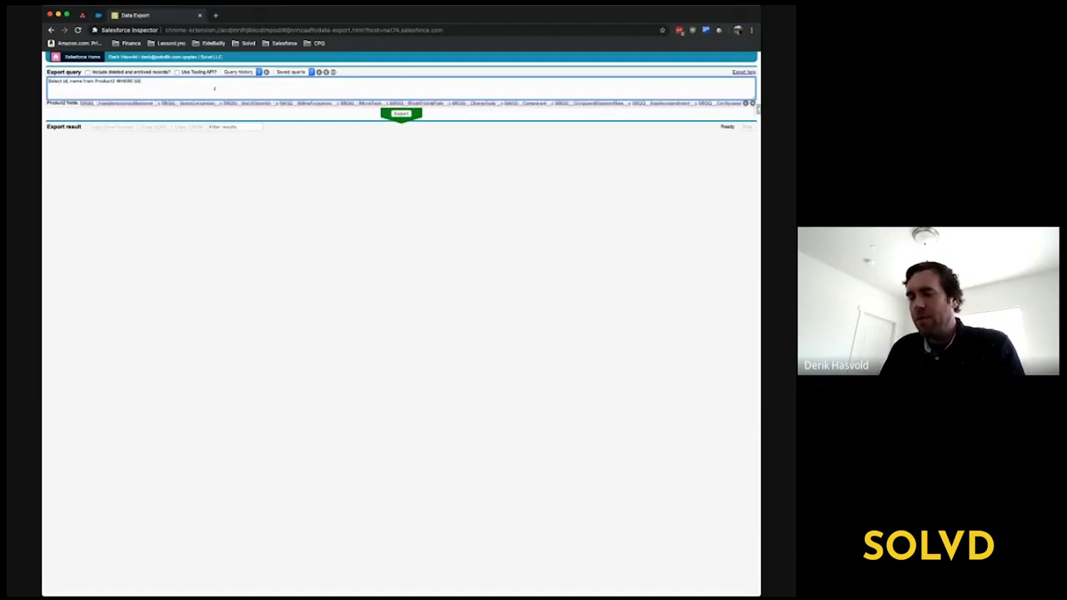
text(BQ)
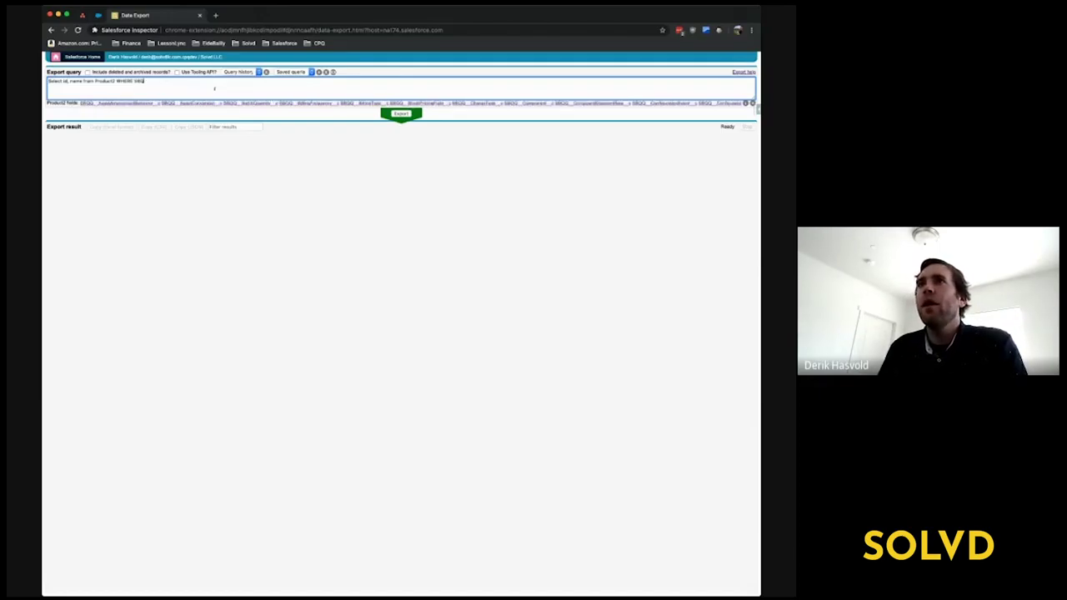
text(Q)
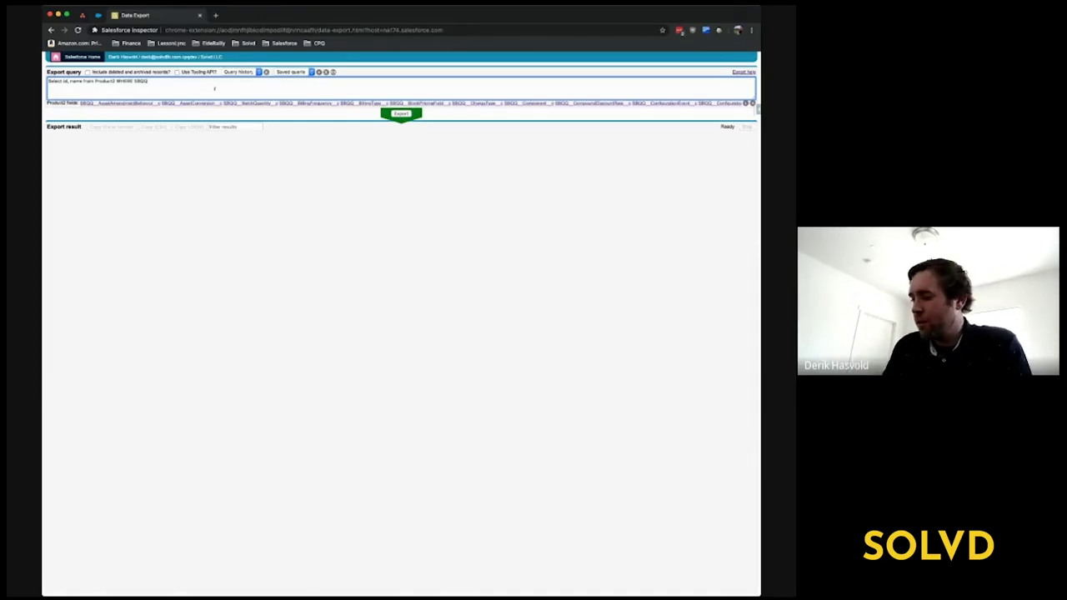
text(__)
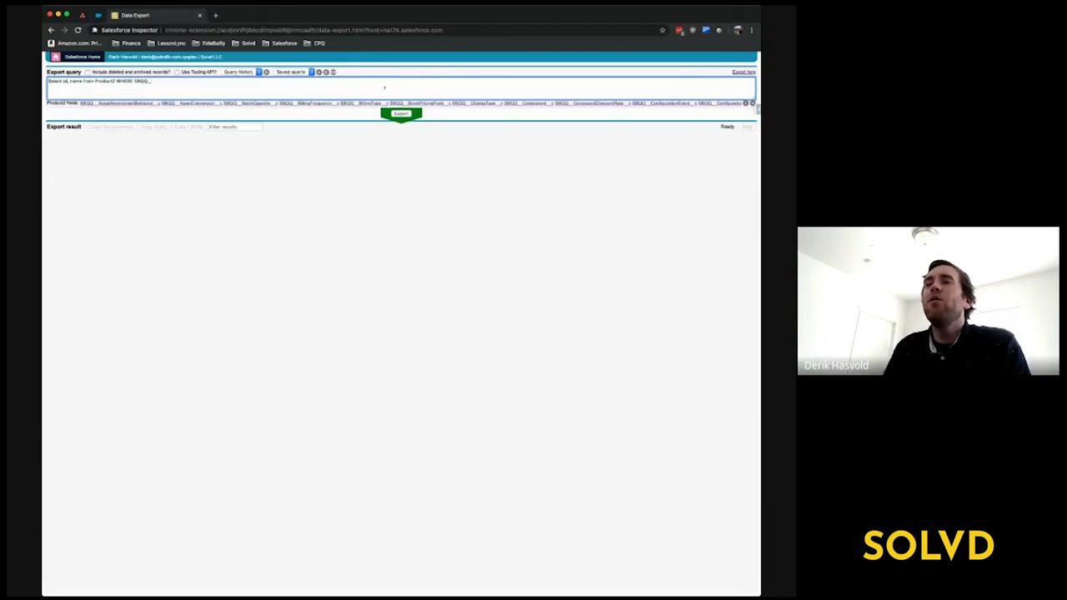
text(_Sub)
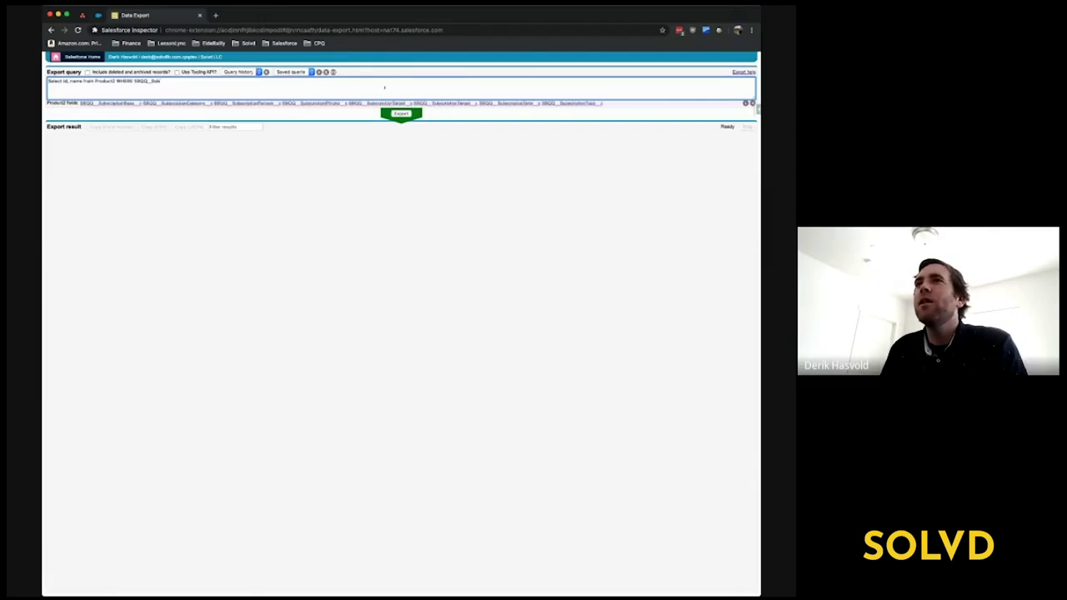
click(512, 104)
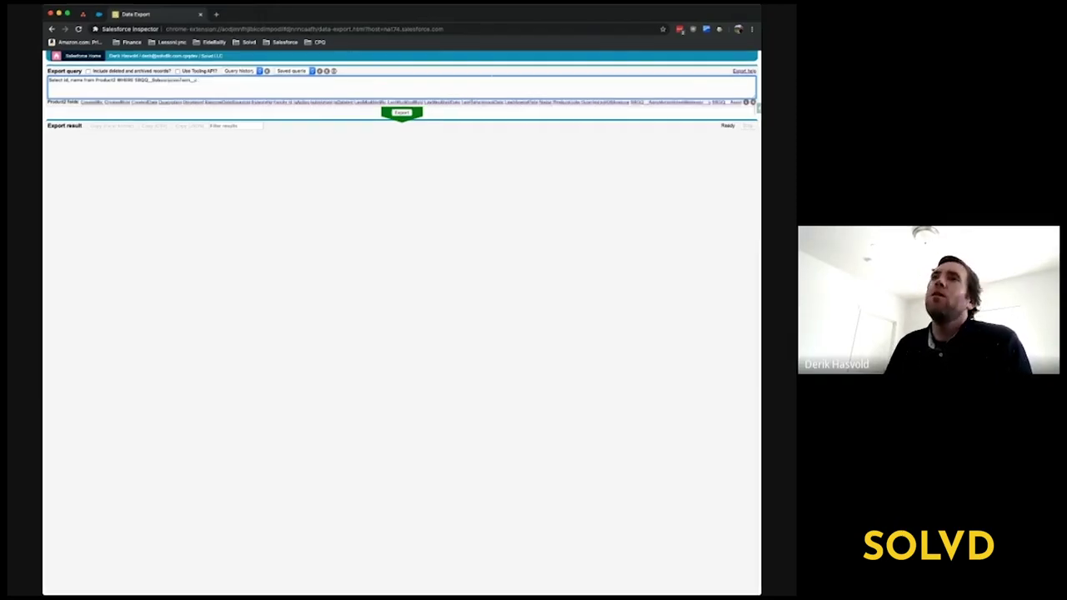
text(=)
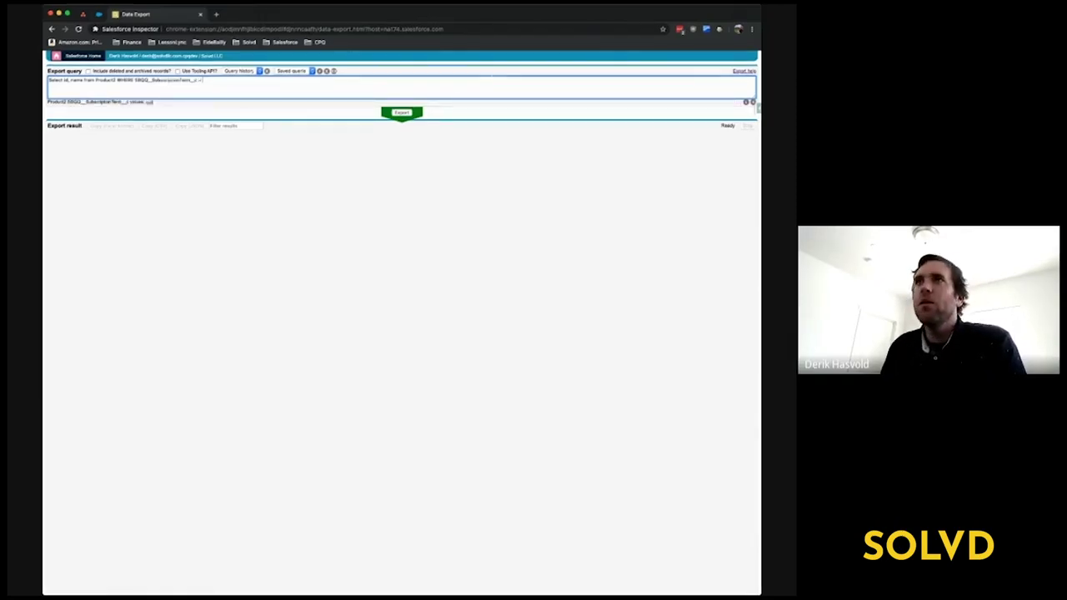
text( 12)
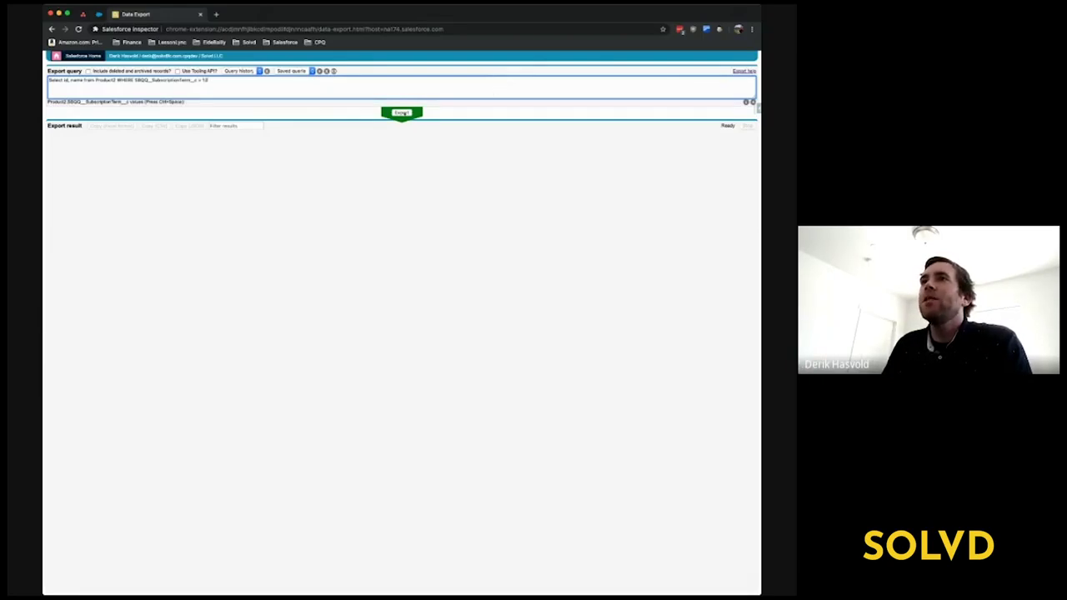
Run the export, listing 11 Product2 records with Id and Name for term 12
click(402, 112)
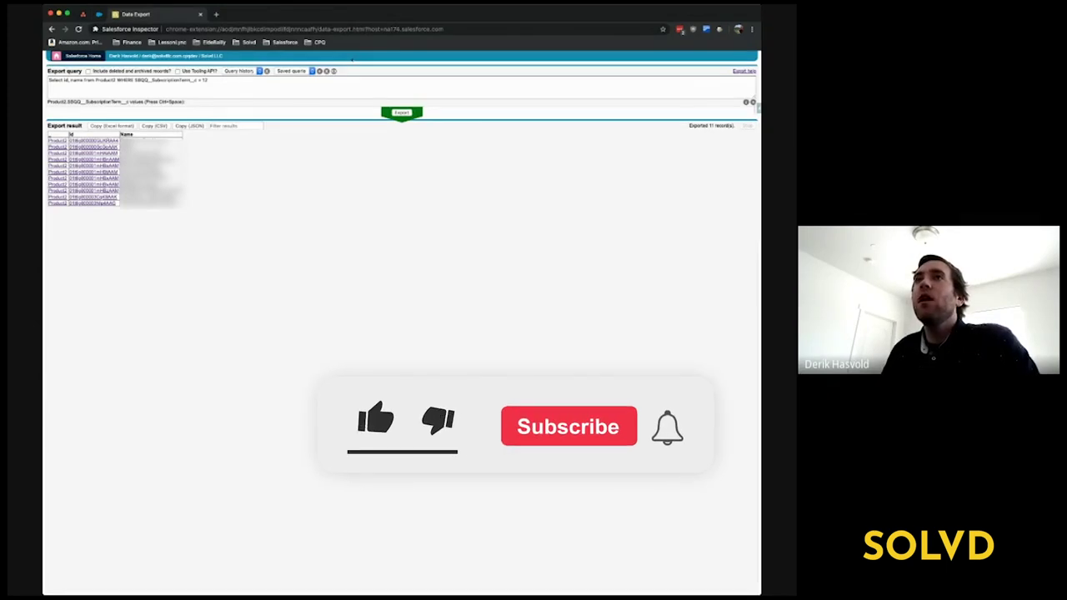
click(227, 82)
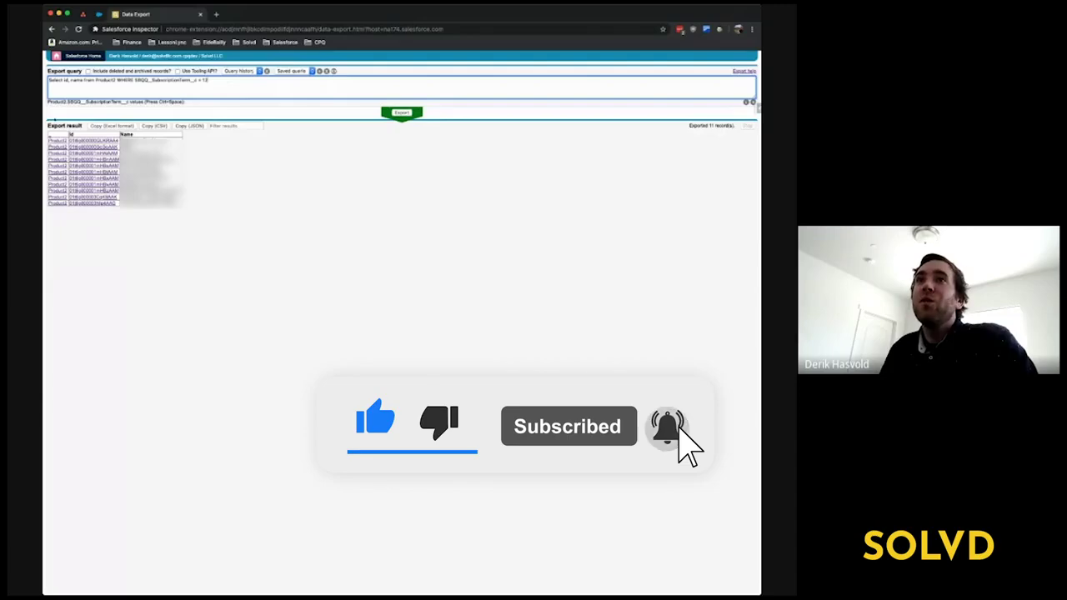
drag(60, 102, 182, 102)
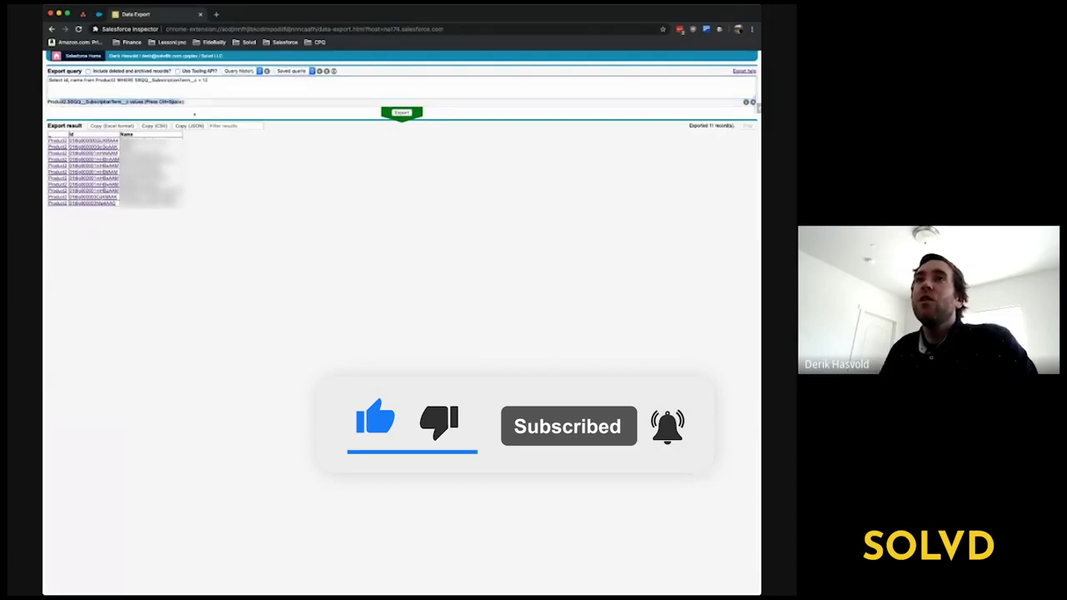